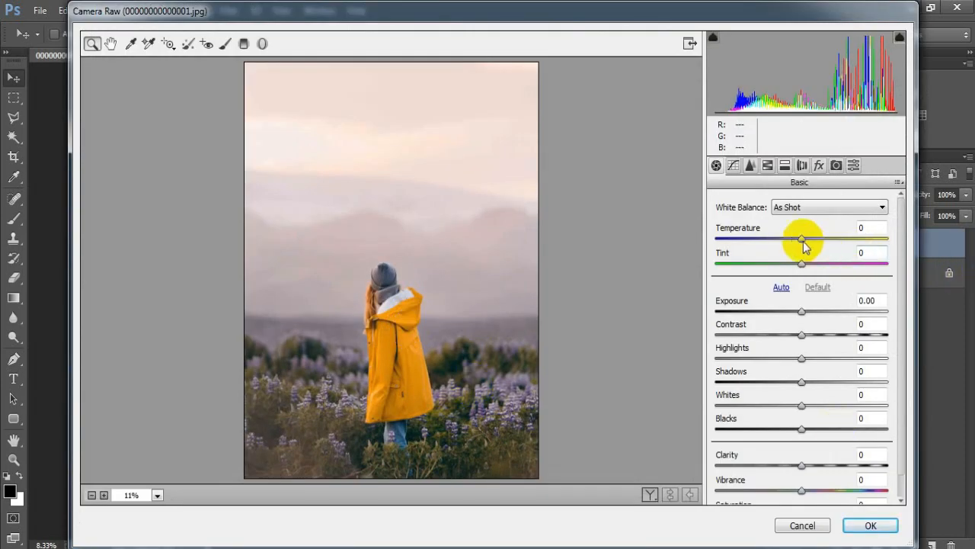
Step: Set the photo's temperature to +7 and tint to +7, and lower the exposure to -0.50
drag(802, 240, 810, 268)
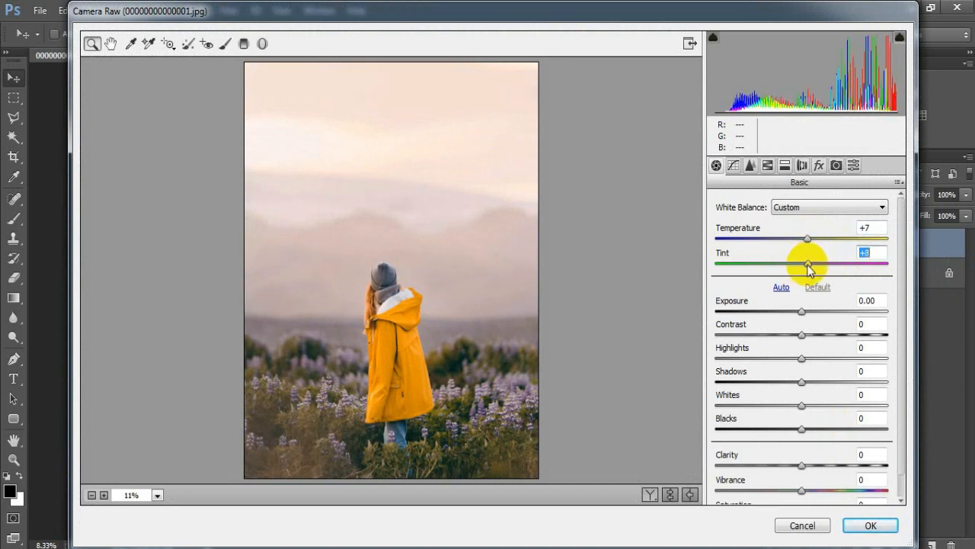
drag(810, 270, 806, 268)
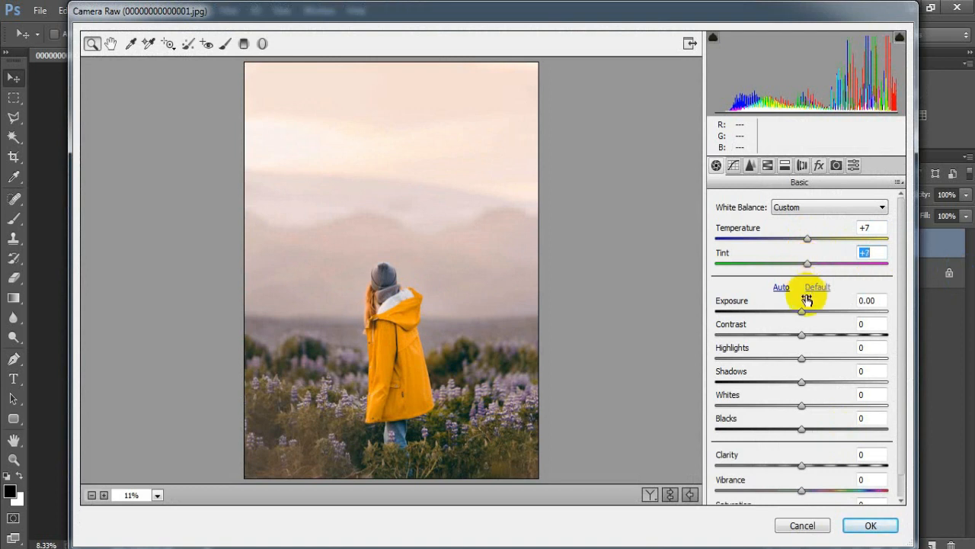
drag(802, 310, 794, 316)
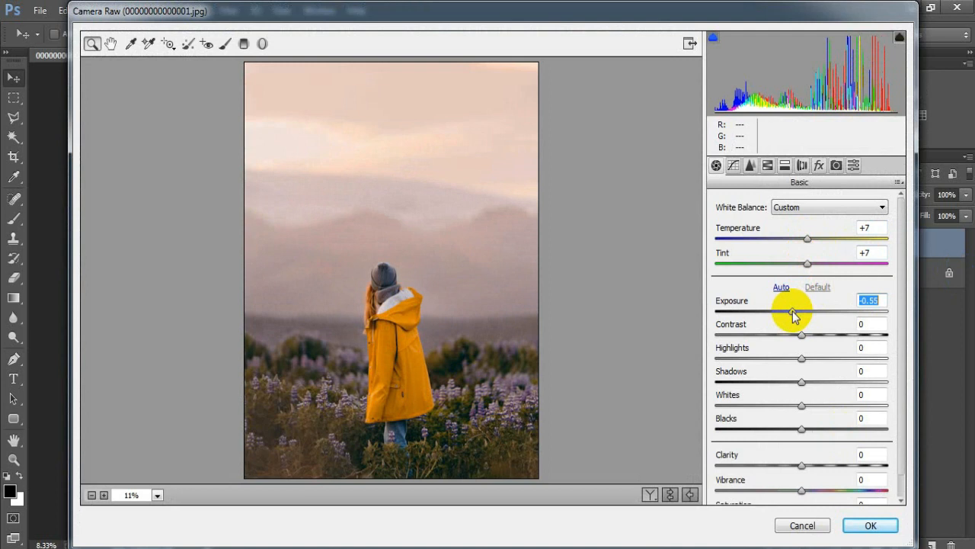
drag(794, 317, 795, 316)
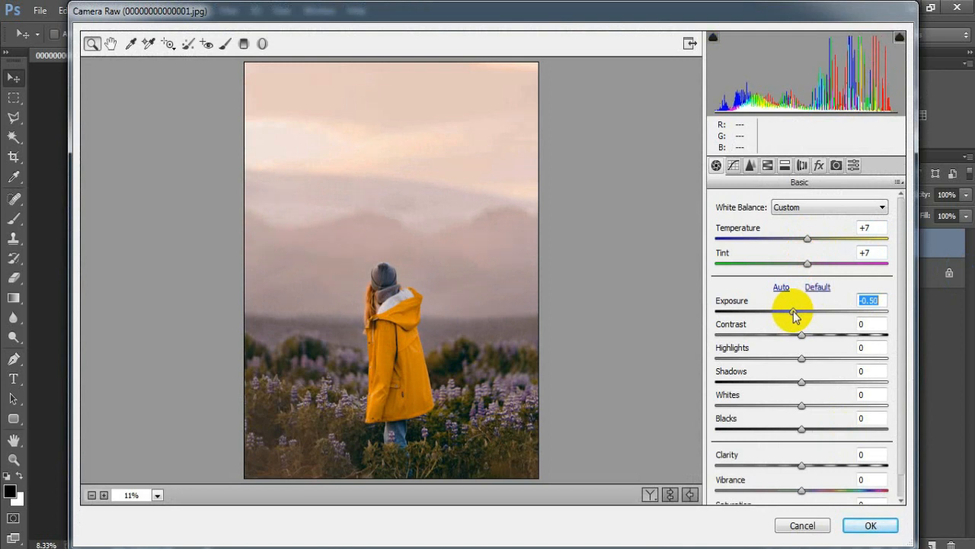
Step: Set the photo's contrast to +23, highlights to +31, shadows to +19, whites to -13 and blacks to +8
drag(801, 335, 821, 337)
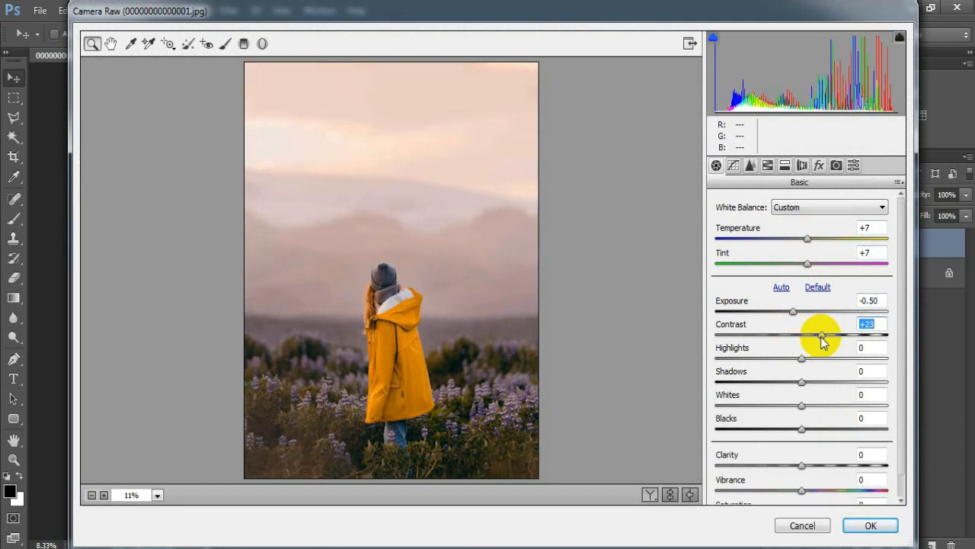
drag(801, 359, 827, 363)
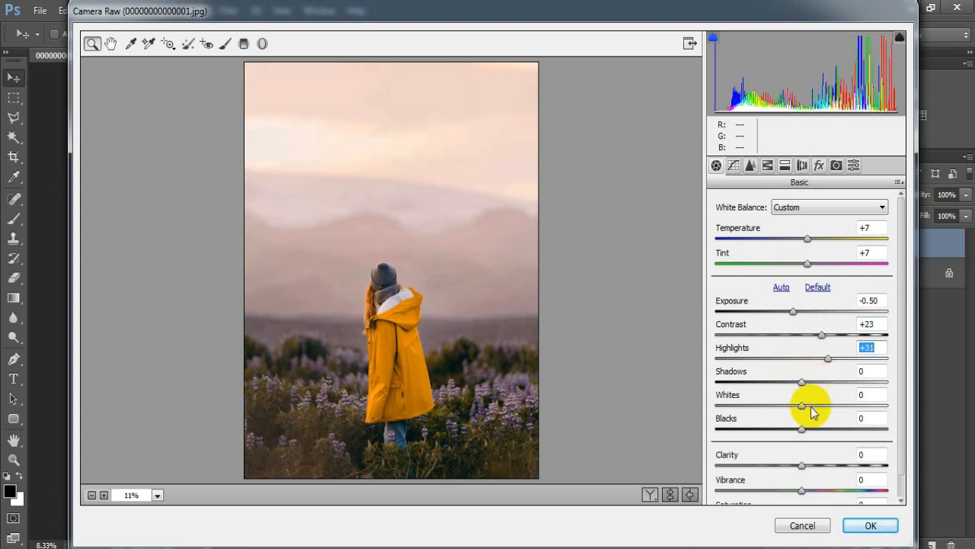
drag(803, 381, 818, 385)
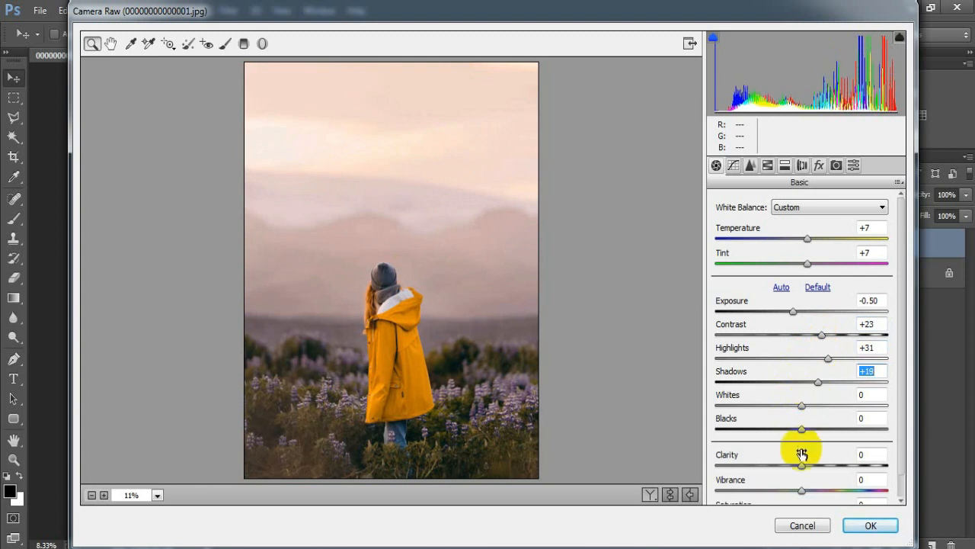
drag(803, 410, 794, 412)
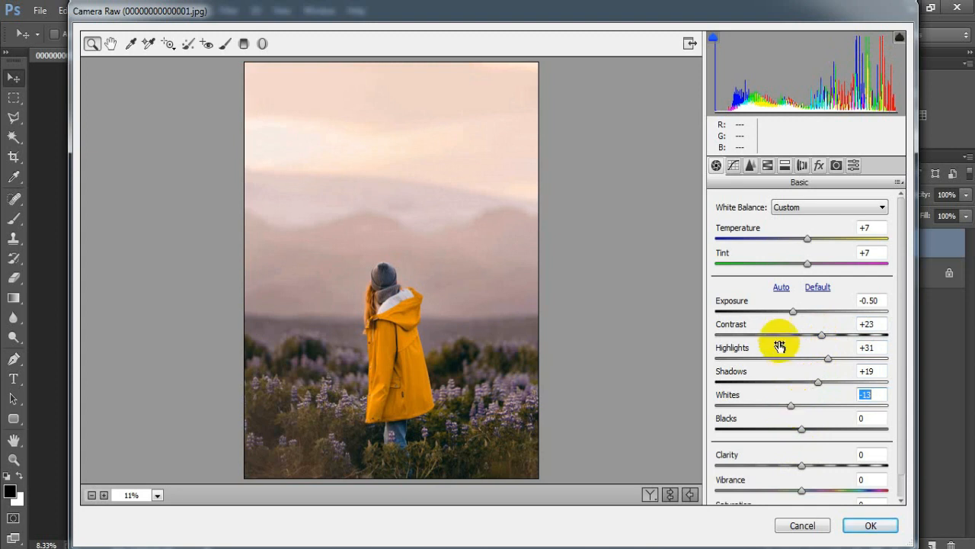
drag(799, 429, 808, 435)
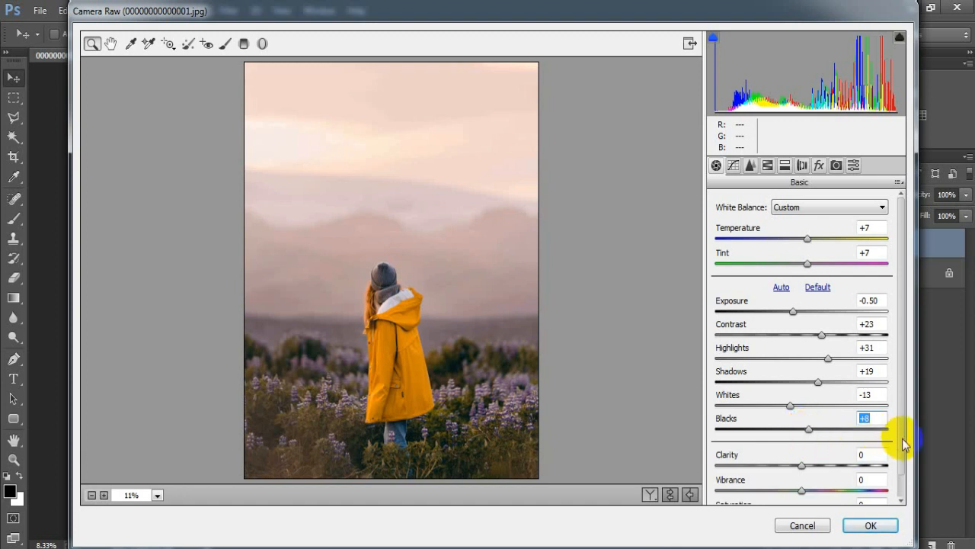
Step: Set the photo's vibrance to +19 and saturation to +2 in the basic adjustments
scroll(897, 436, down, 1)
drag(800, 470, 816, 474)
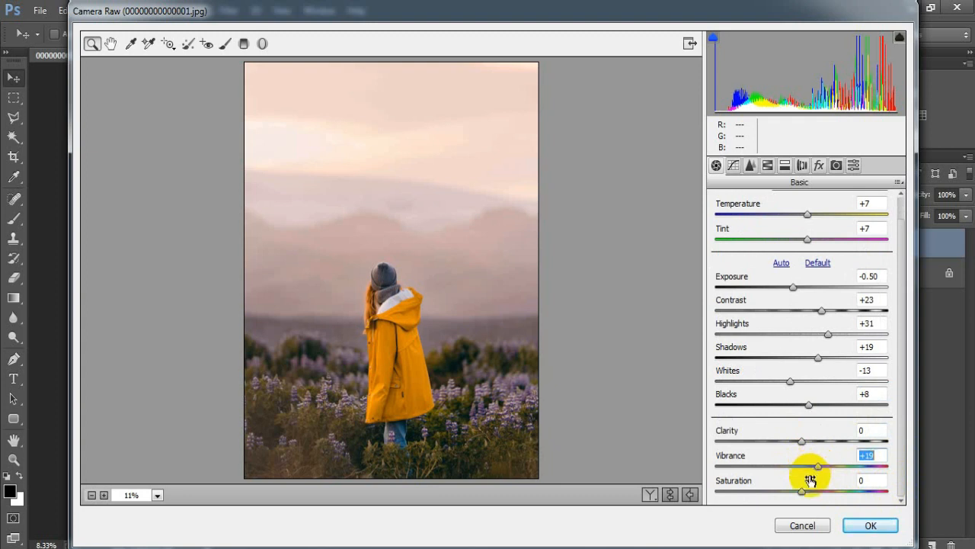
drag(802, 490, 803, 491)
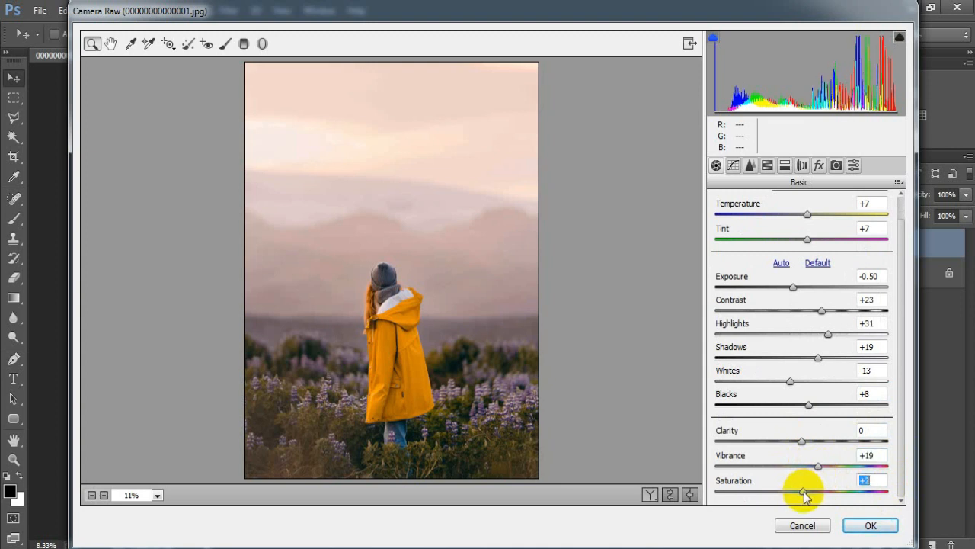
click(867, 480)
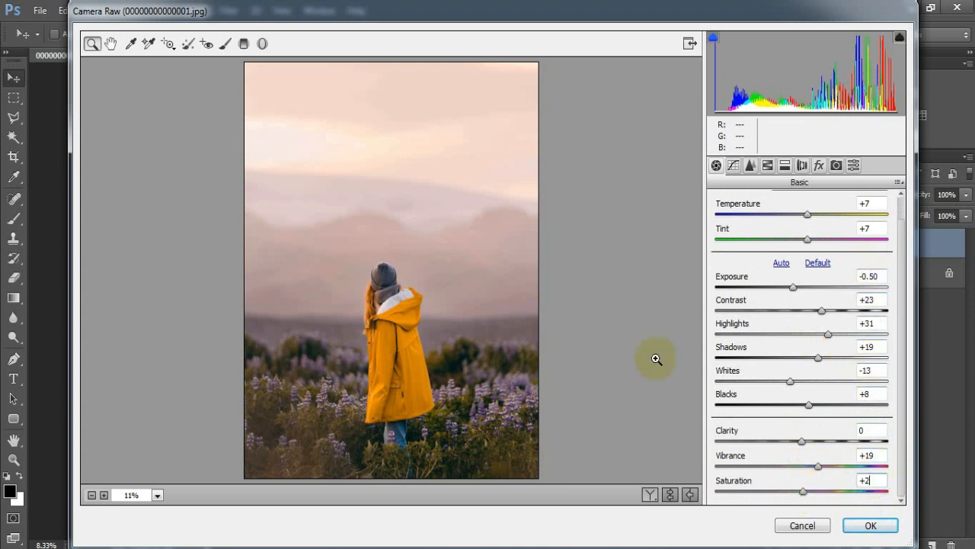
Step: Pull the middle of the RGB point tone curve slightly down to input 132, output 123
click(733, 165)
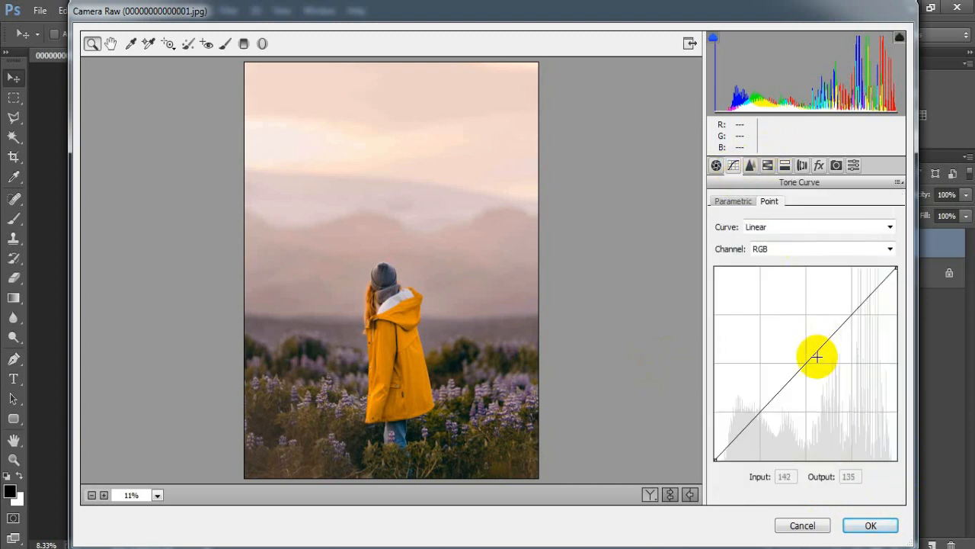
drag(807, 361, 809, 366)
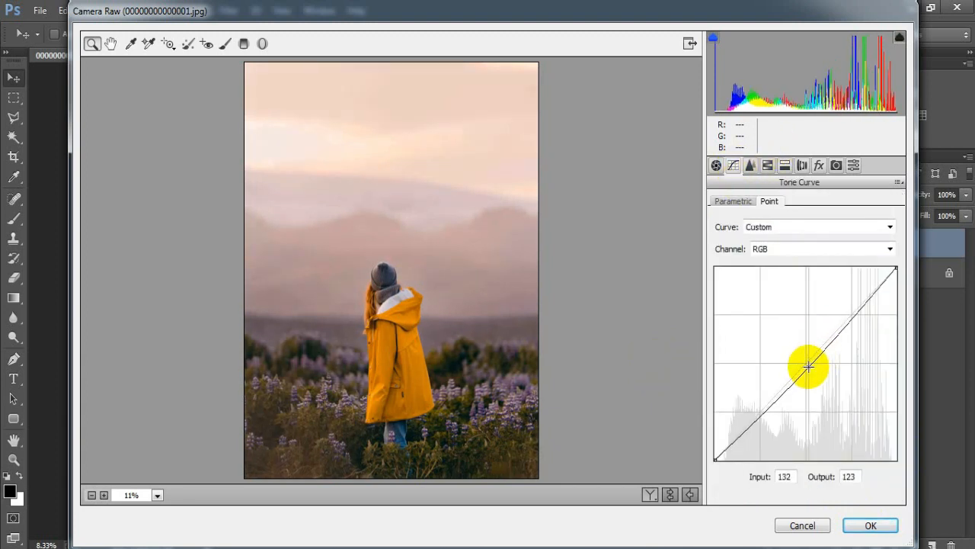
Step: Sharpen the photo with amount 17, detail 29 and masking 13
click(750, 166)
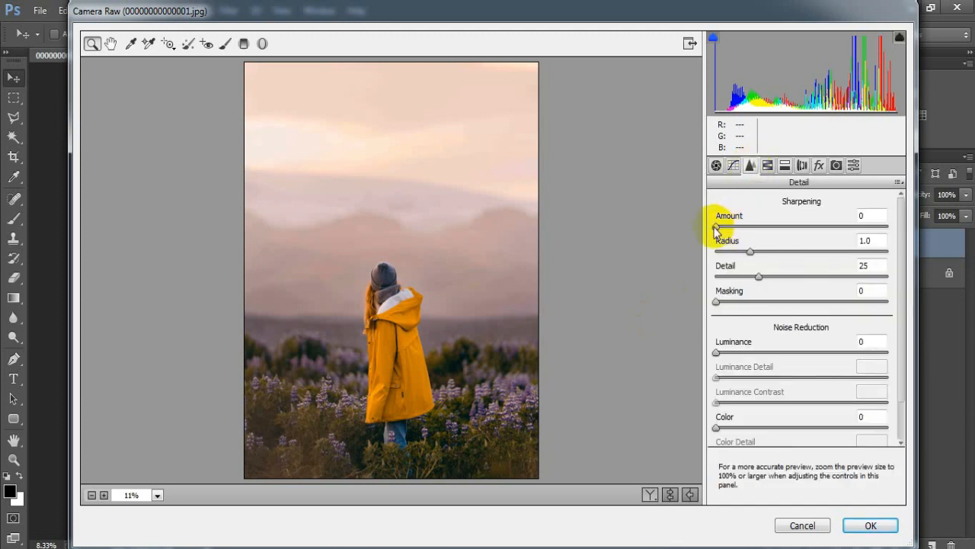
drag(720, 228, 730, 230)
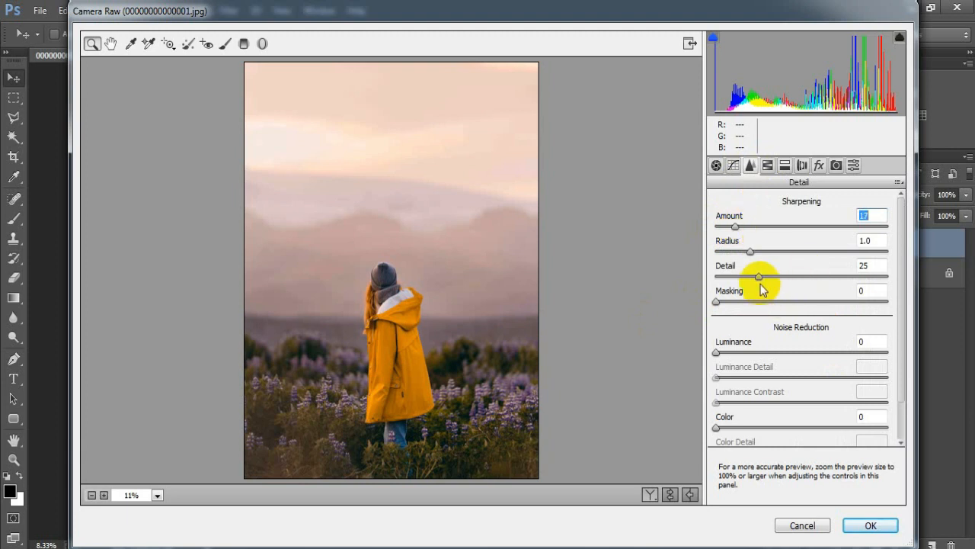
drag(758, 277, 762, 278)
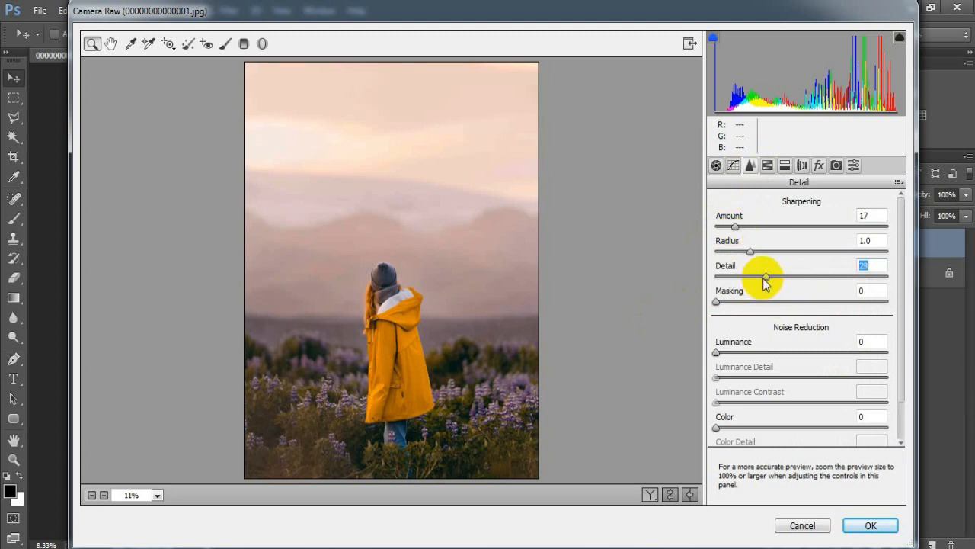
drag(717, 303, 741, 304)
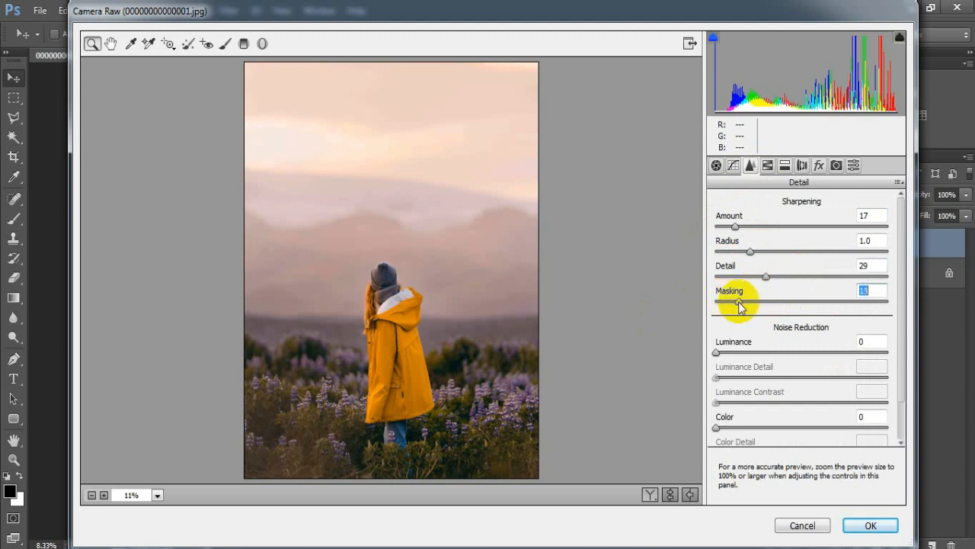
Step: Apply noise reduction with luminance at 22 and color at 20
drag(717, 352, 755, 352)
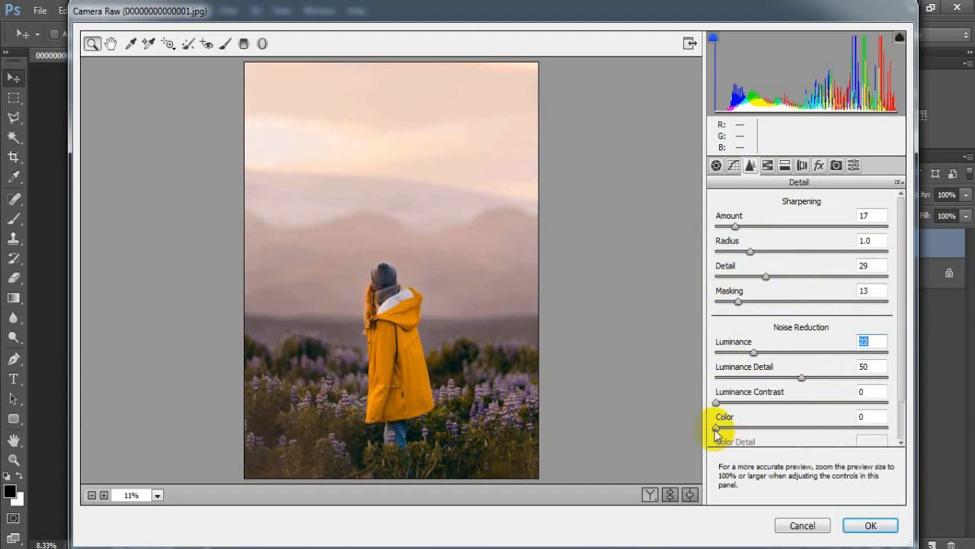
drag(717, 433, 750, 432)
click(875, 418)
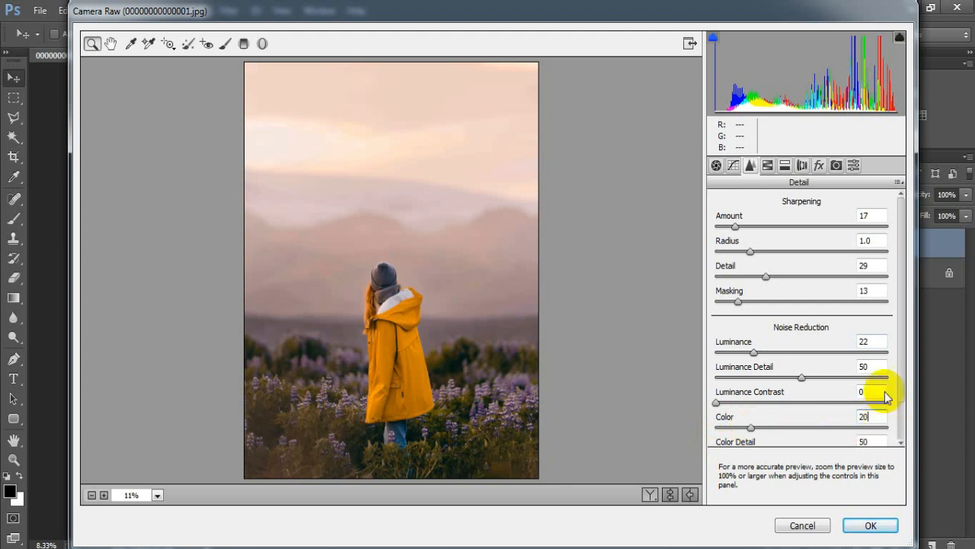
Step: Shift the HSL hue of the oranges to -12 and of the purples to -44
click(767, 165)
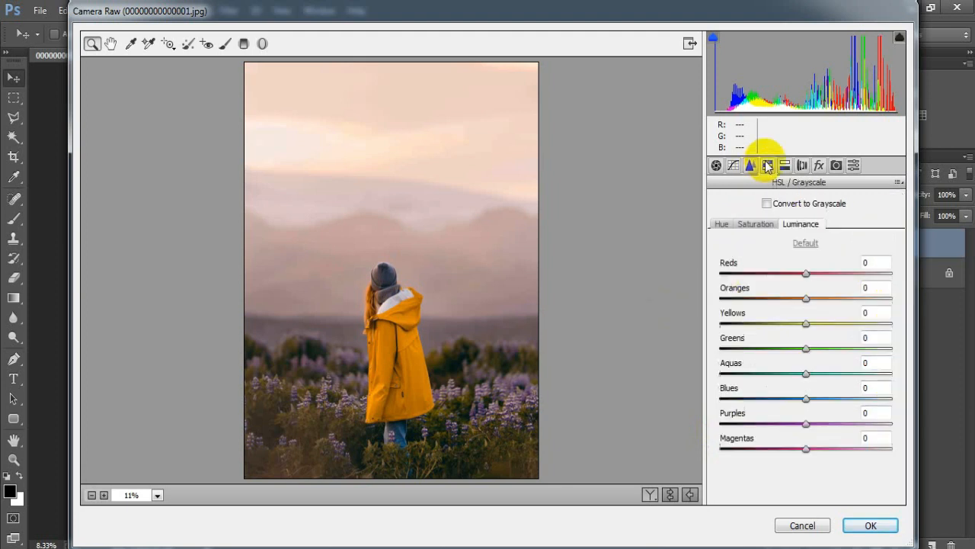
click(722, 224)
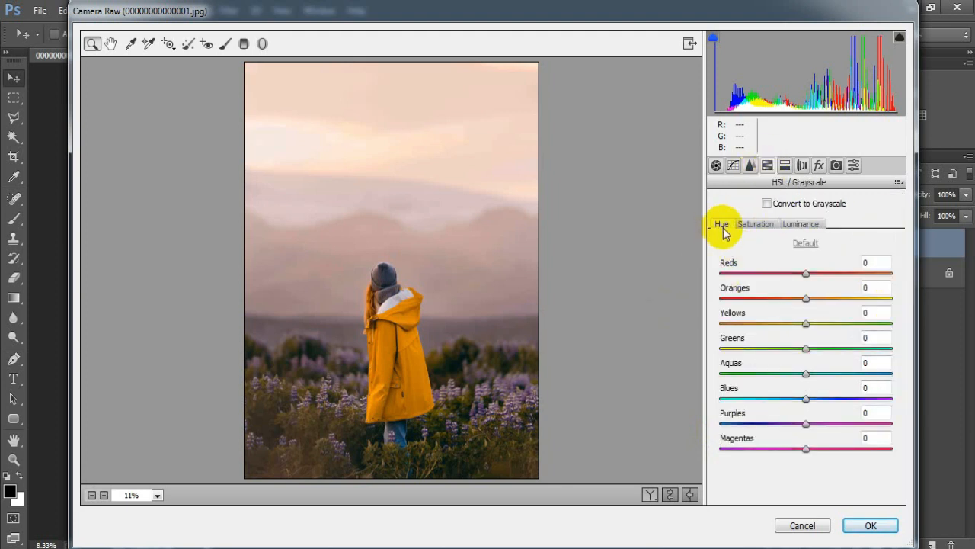
drag(805, 298, 797, 297)
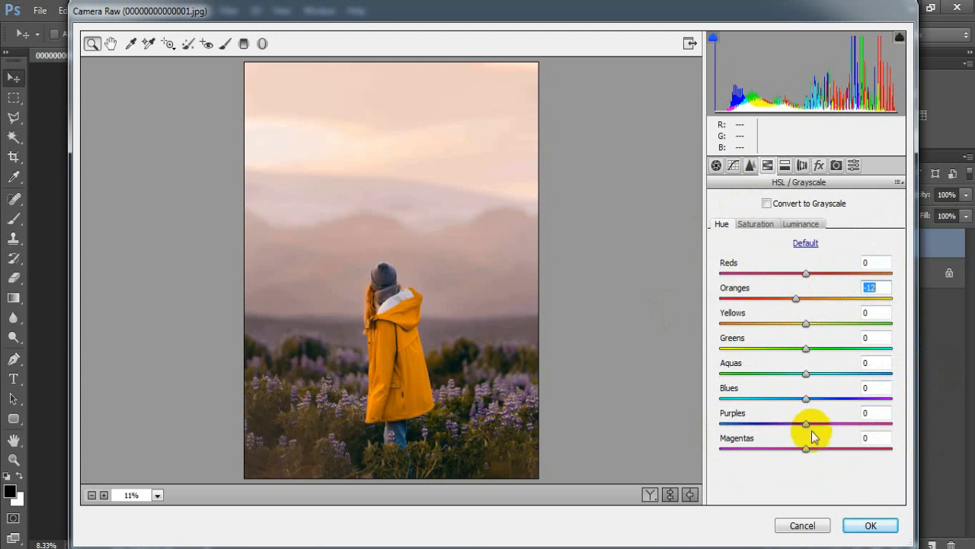
drag(806, 424, 768, 427)
click(871, 413)
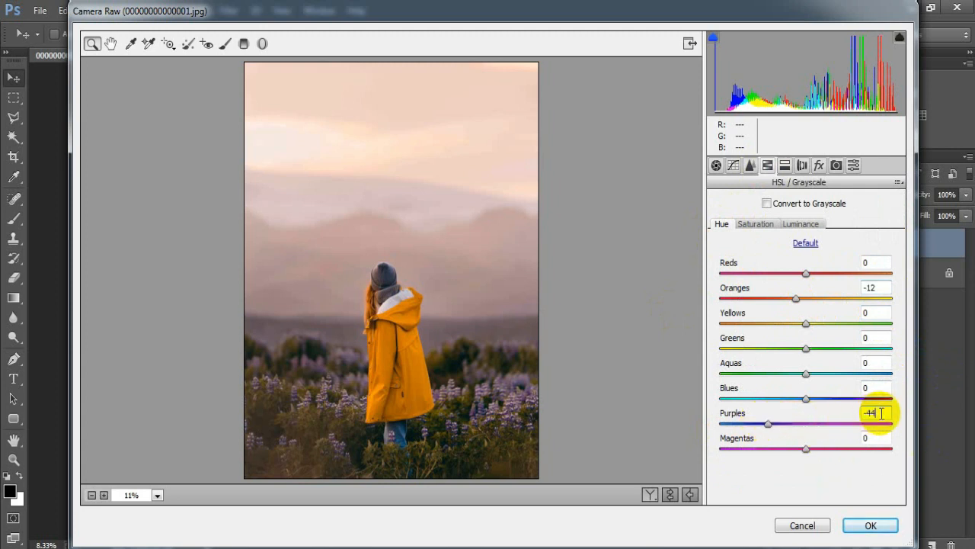
Step: Raise the HSL saturation of the oranges to +29, the yellows to +14 and the purples to +34
click(754, 224)
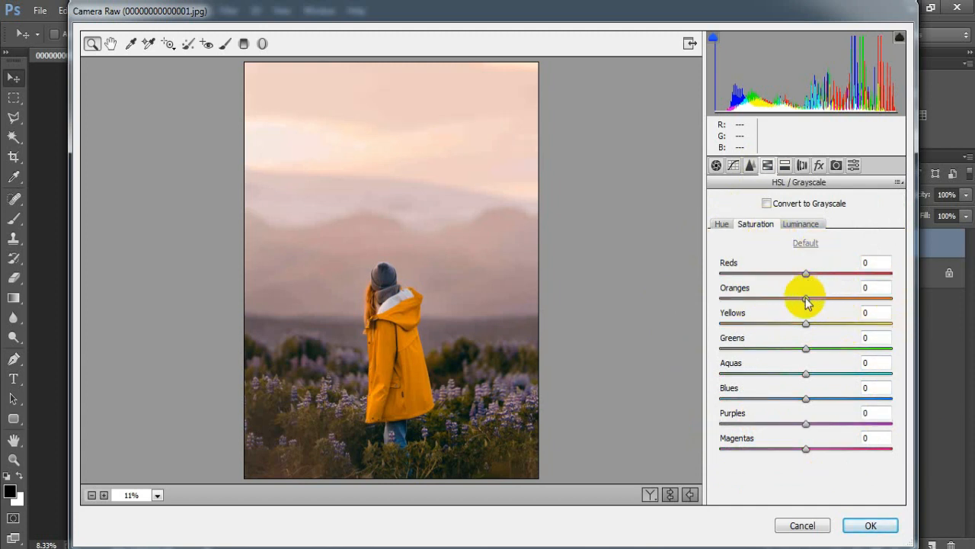
drag(805, 299, 819, 327)
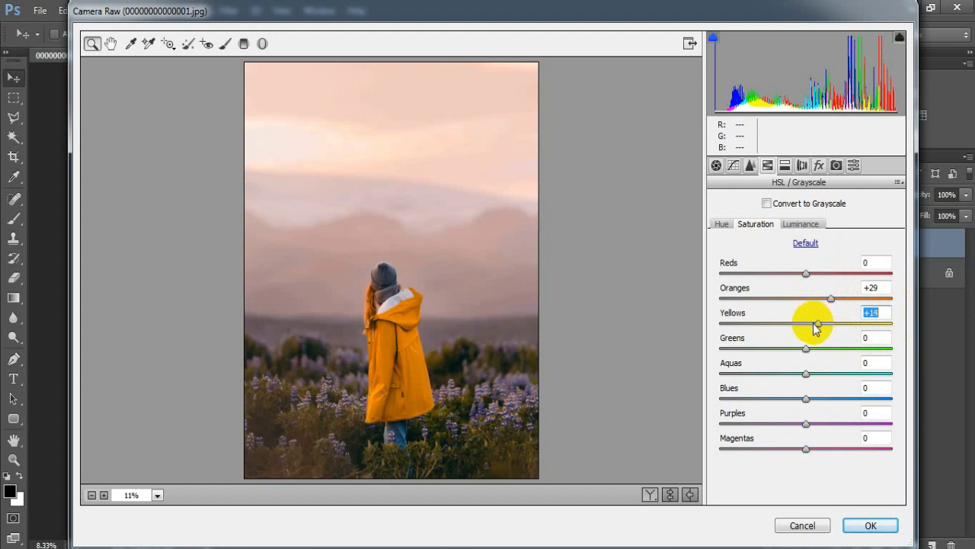
drag(808, 425, 836, 428)
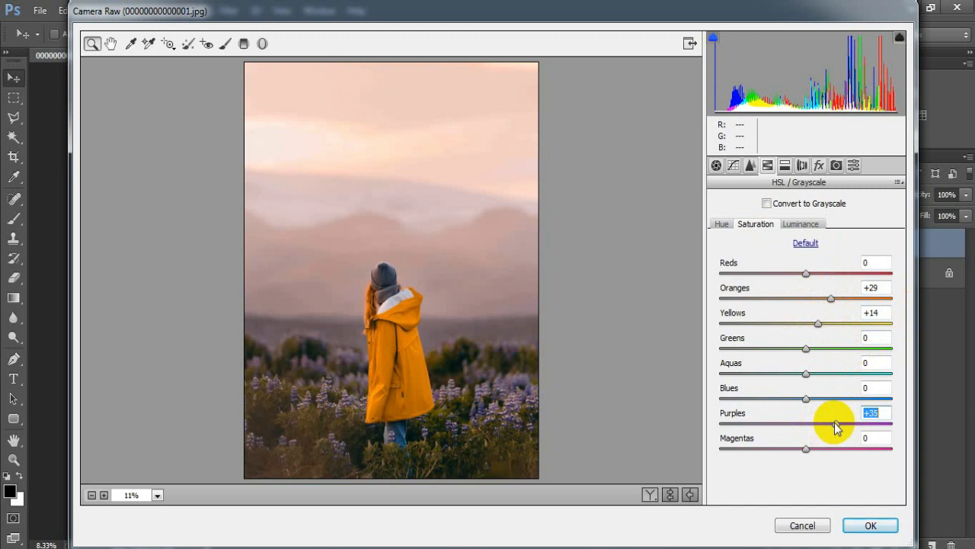
click(881, 412)
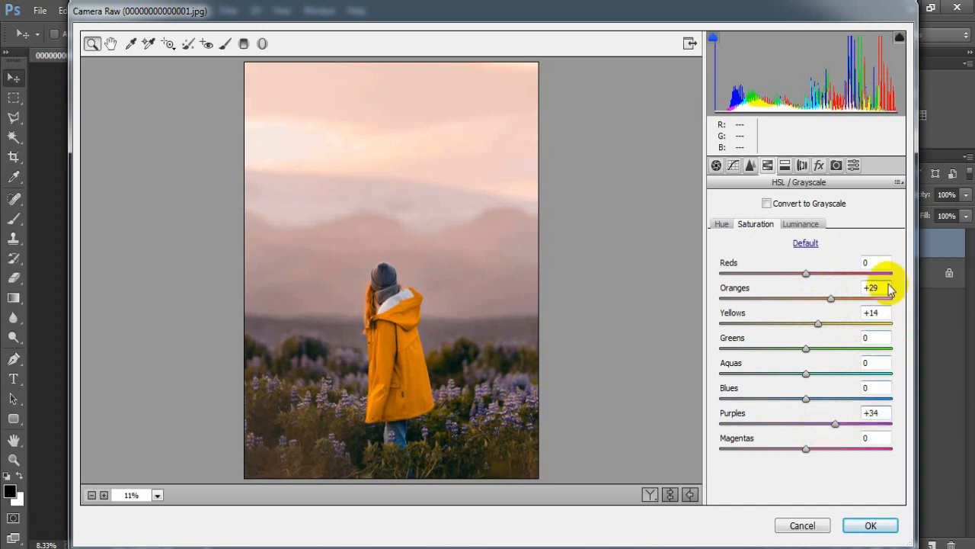
Step: Raise the HSL luminance of the yellows to +34 and of the purples to +43
click(802, 225)
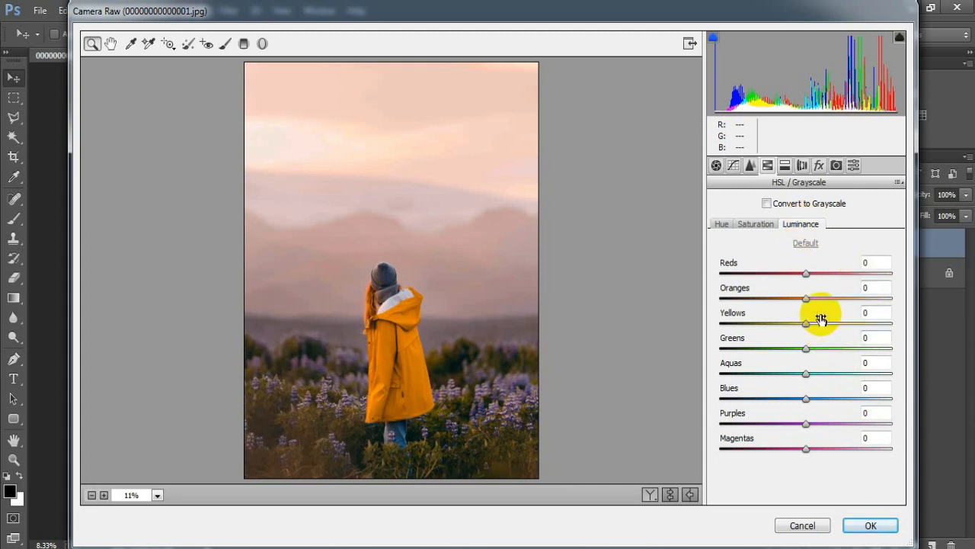
drag(806, 323, 836, 324)
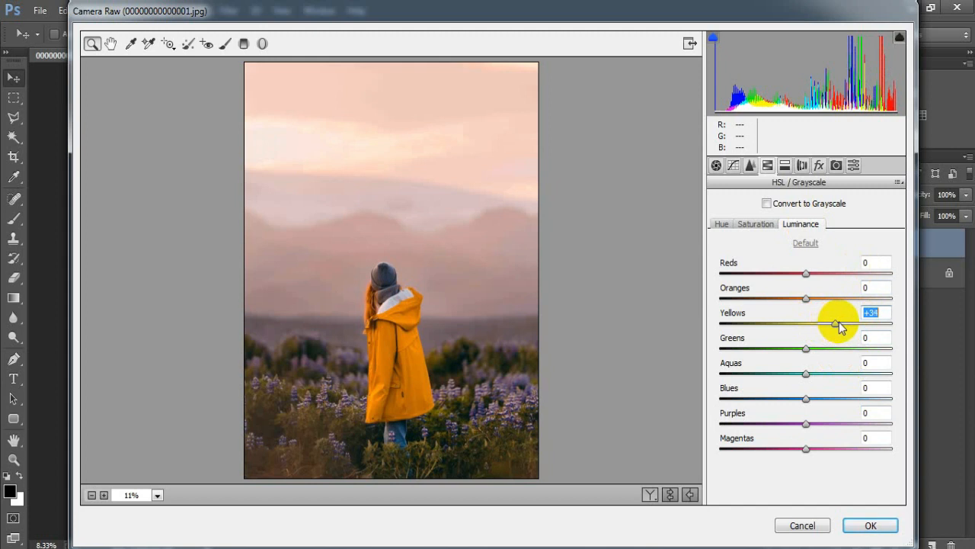
drag(806, 424, 842, 426)
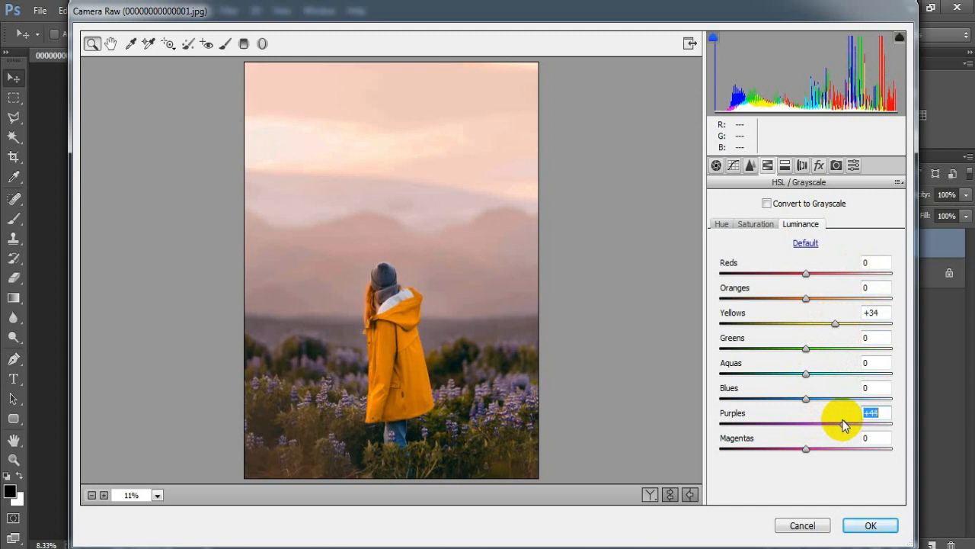
click(881, 418)
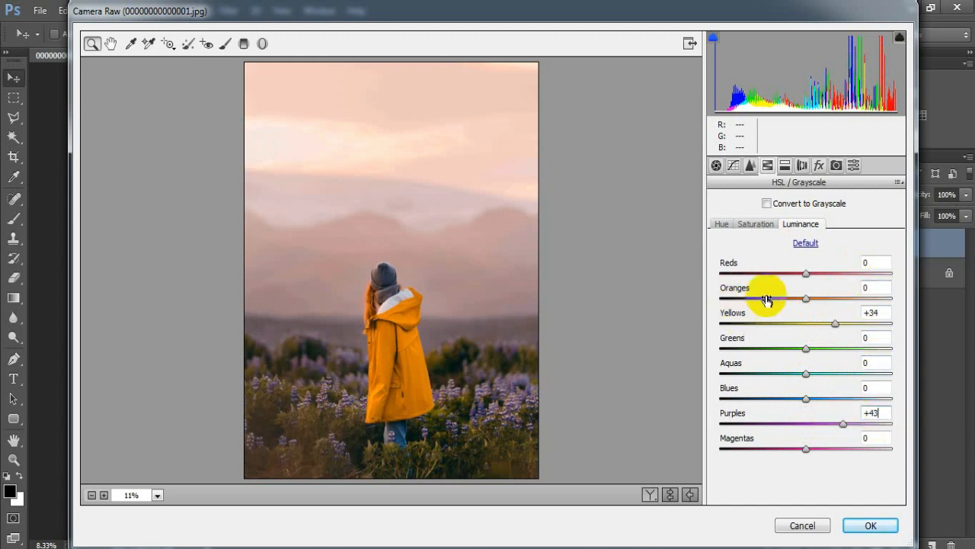
Step: Split-tone the highlights with hue 60 and saturation 46
click(786, 167)
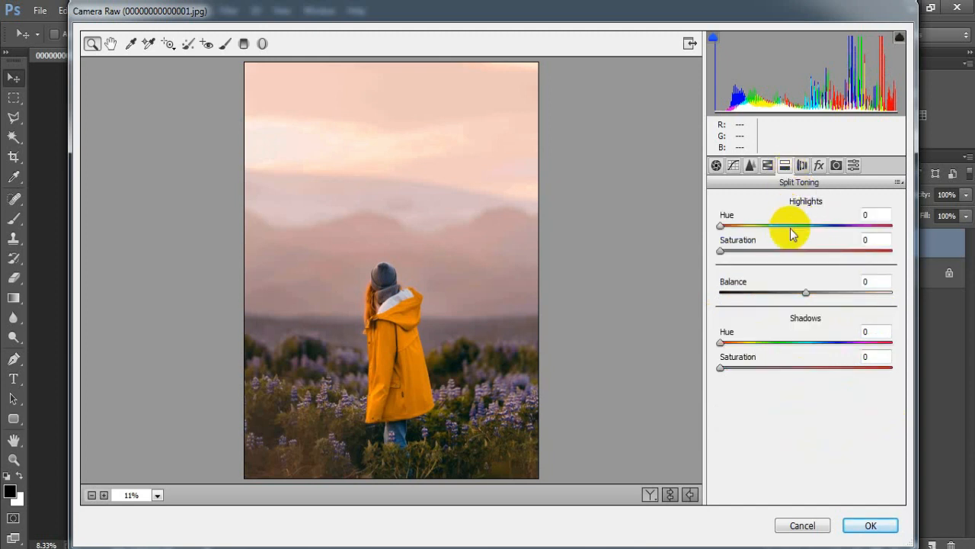
drag(721, 225, 749, 231)
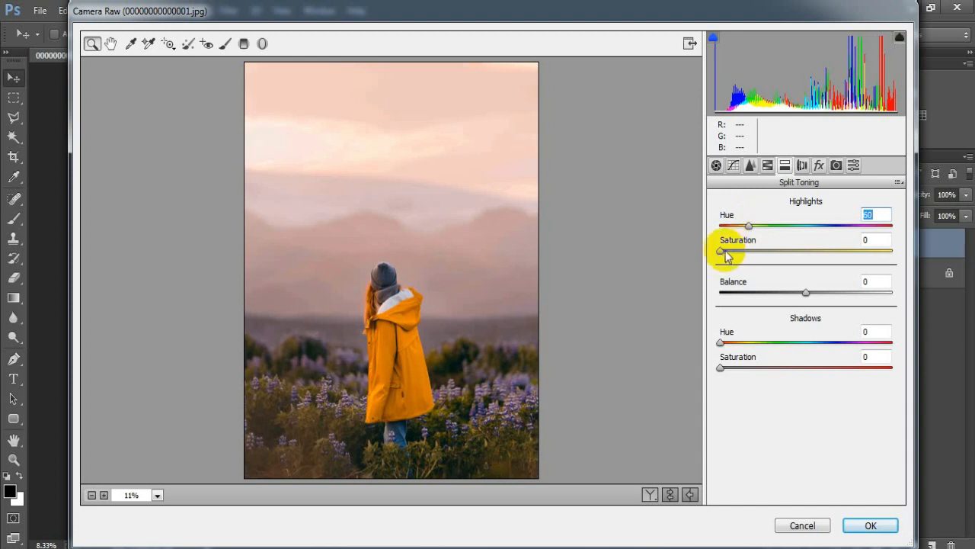
drag(721, 251, 800, 254)
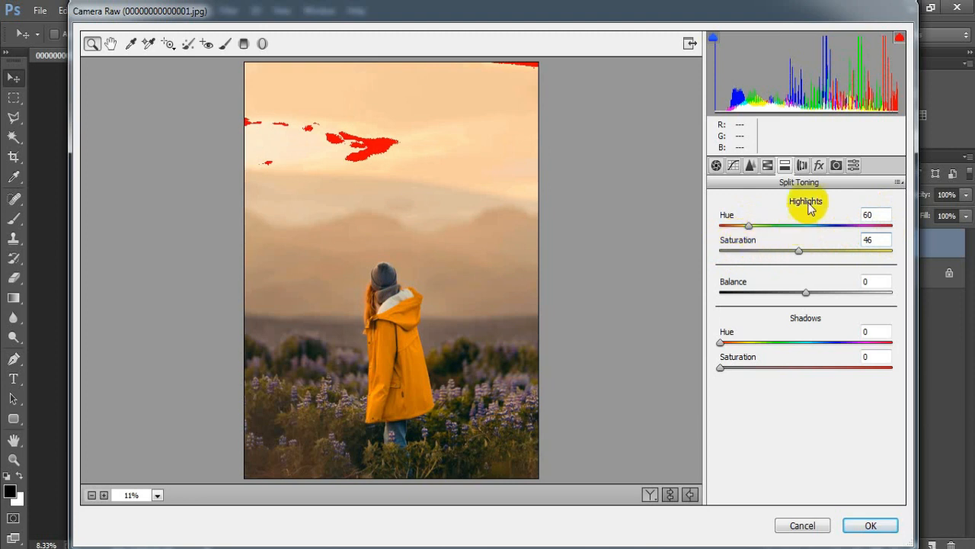
Step: Add a post-crop vignette with the Highlight Priority style and an amount of -10
click(819, 165)
mouse_move(809, 364)
mouse_down()
mouse_move(788, 360)
mouse_move(797, 366)
mouse_up()
click(876, 350)
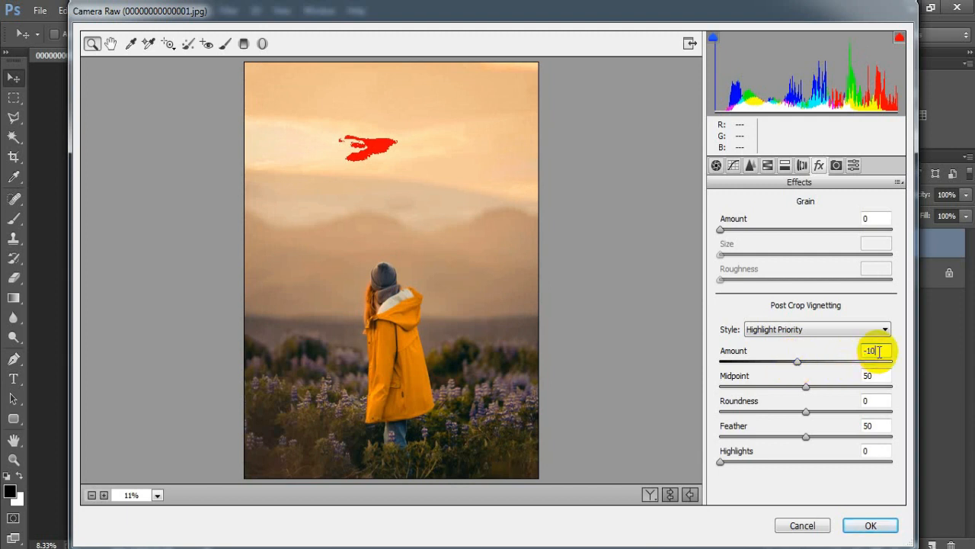
Step: Compare the original and graded photo side by side and apply the Camera Raw filter to Layer 1
click(670, 495)
click(671, 495)
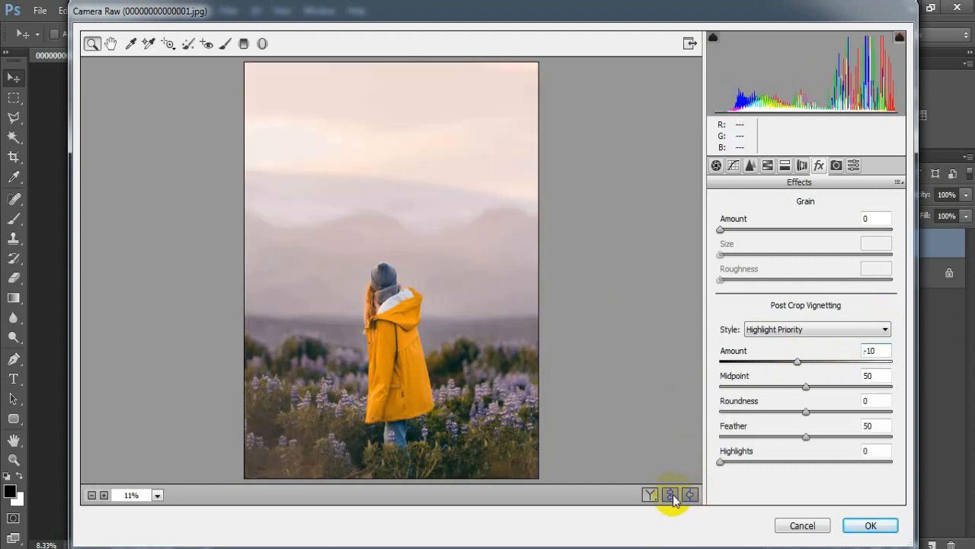
click(650, 495)
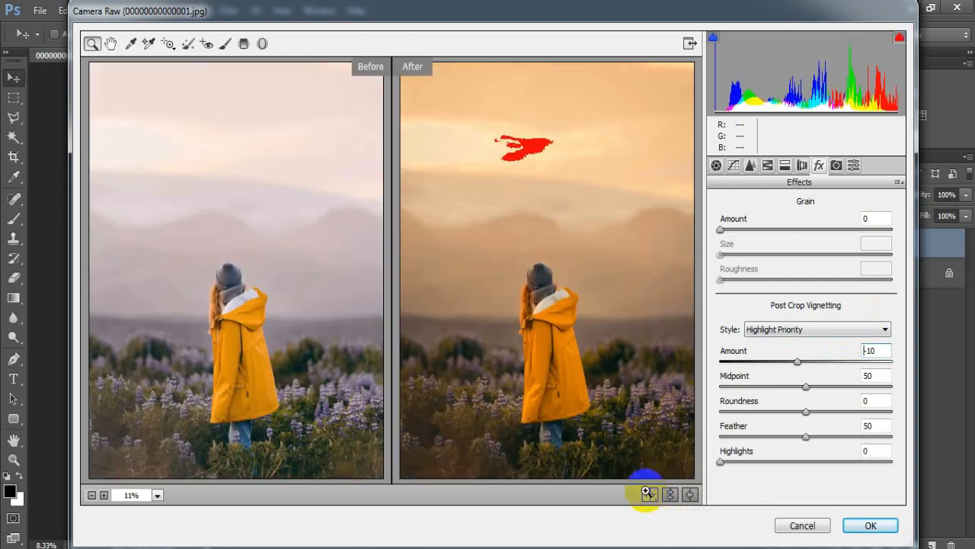
click(868, 525)
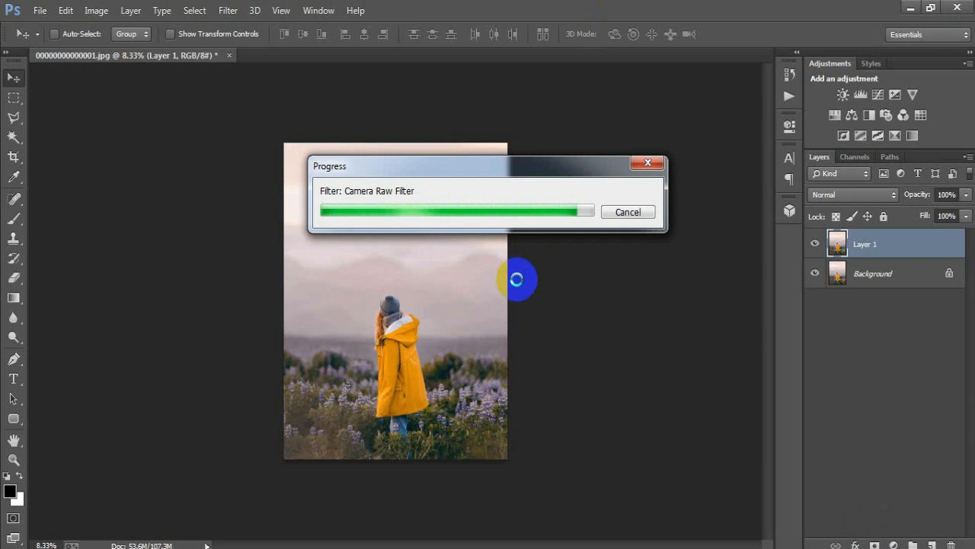
Step: Toggle the visibility of Layer 1 repeatedly to compare the graded yellow coat photo with the original
key(ctrl+plus)
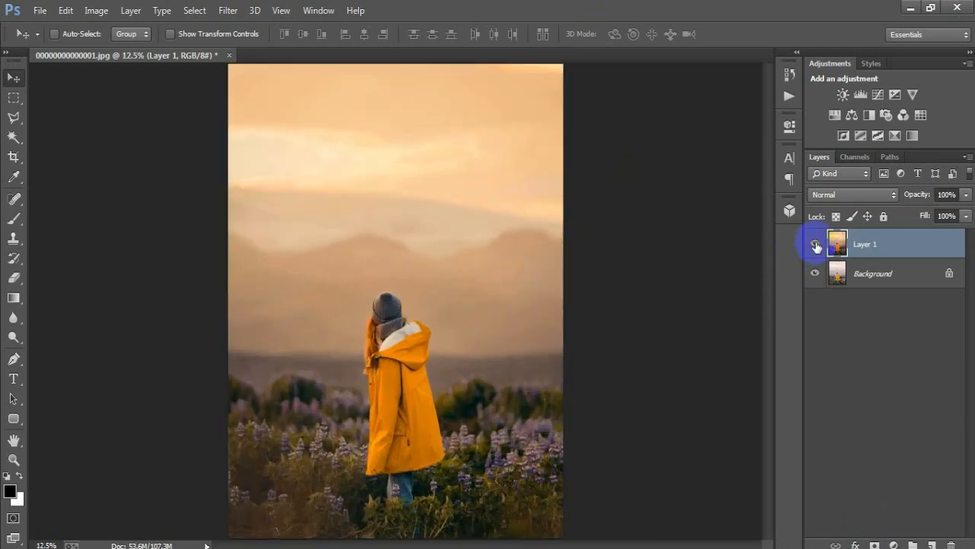
click(816, 245)
click(815, 244)
click(815, 245)
click(815, 245)
click(816, 245)
click(816, 246)
click(816, 245)
click(816, 245)
click(816, 246)
click(816, 245)
click(816, 245)
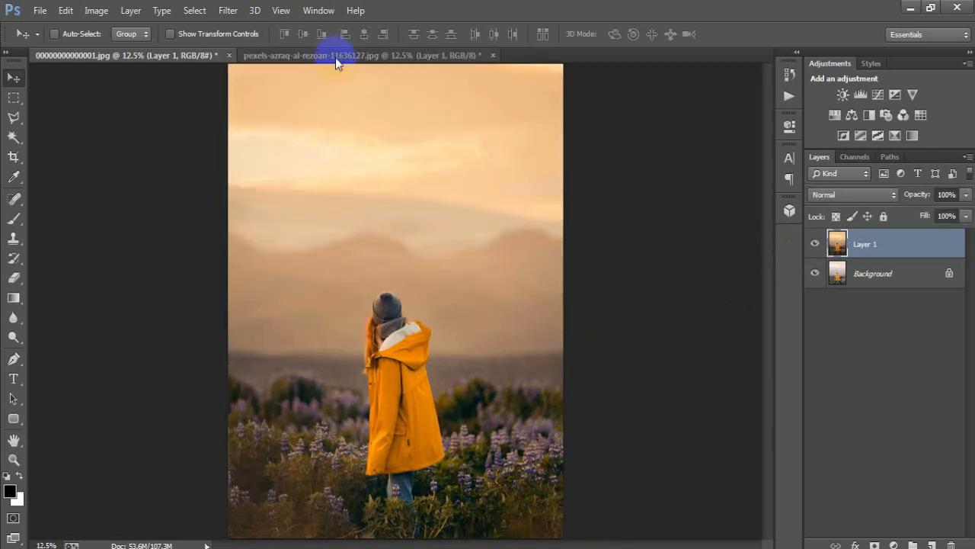
Step: Switch to the document of the woman in a sari with a dog and toggle Layer 1 to compare its grading with the original
click(335, 57)
click(814, 246)
click(817, 245)
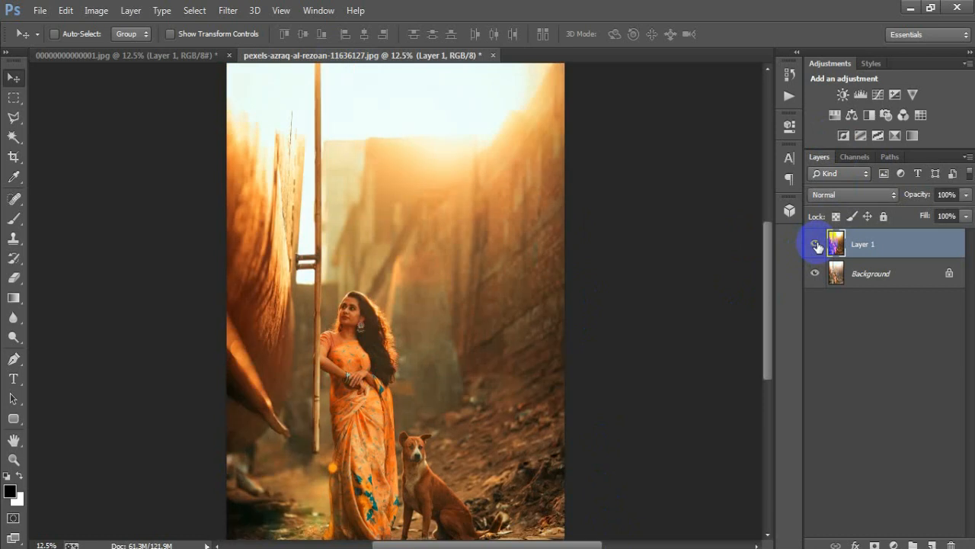
key(ctrl+minus)
click(816, 245)
click(816, 245)
click(816, 245)
click(816, 245)
key(ctrl+plus)
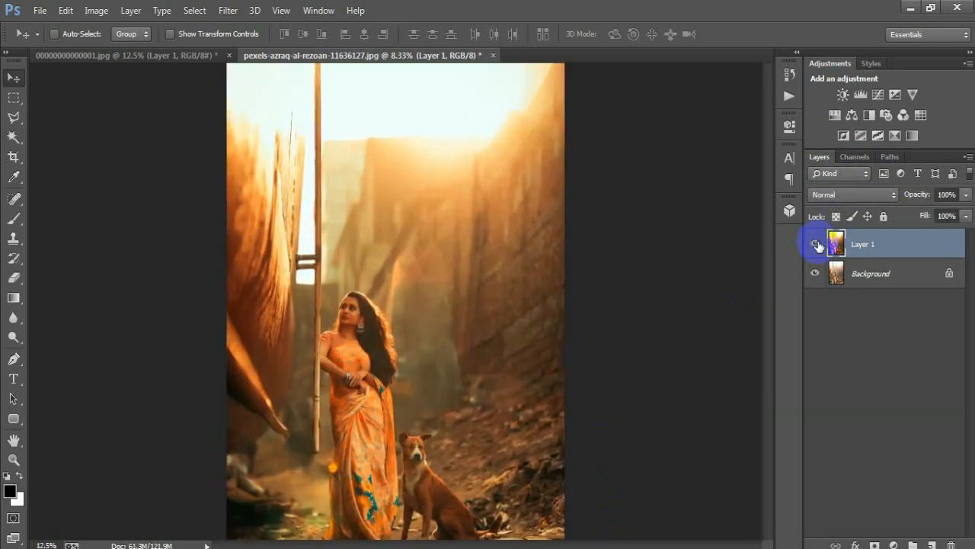
click(816, 245)
click(816, 245)
click(816, 245)
click(816, 246)
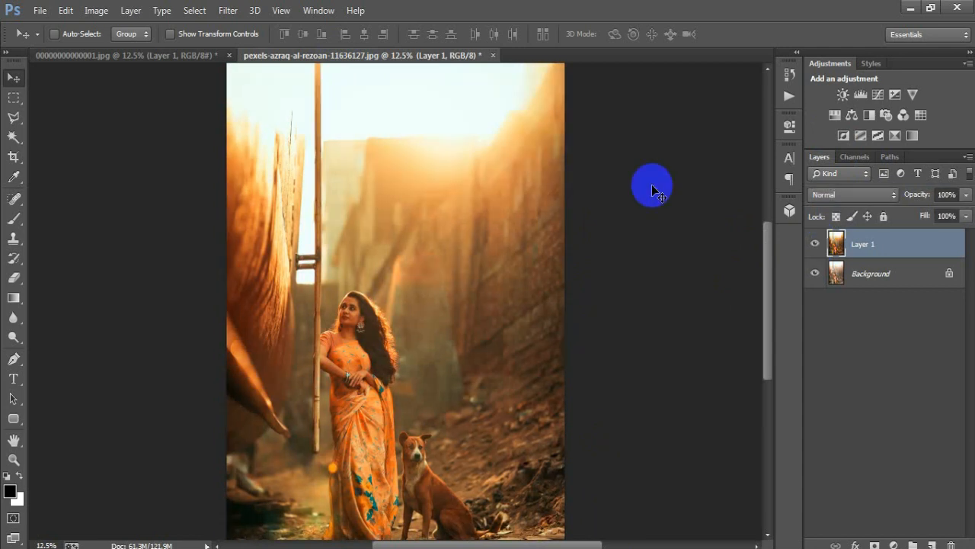
Step: Return to the yellow coat document 00000000000001.jpg and compare Layer 1 with the Background by toggling its visibility
click(158, 61)
key(ctrl+minus)
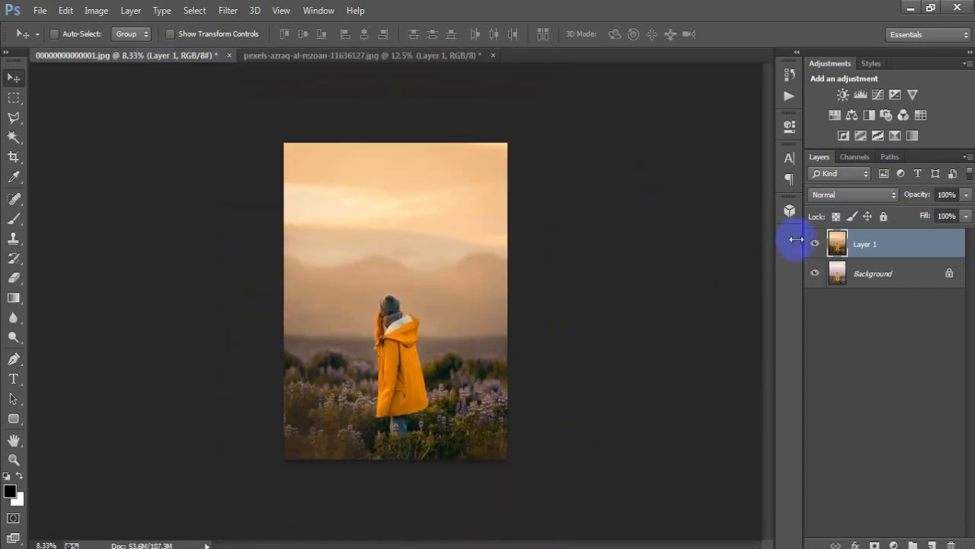
click(817, 243)
click(816, 244)
click(816, 243)
click(816, 243)
click(816, 244)
click(817, 243)
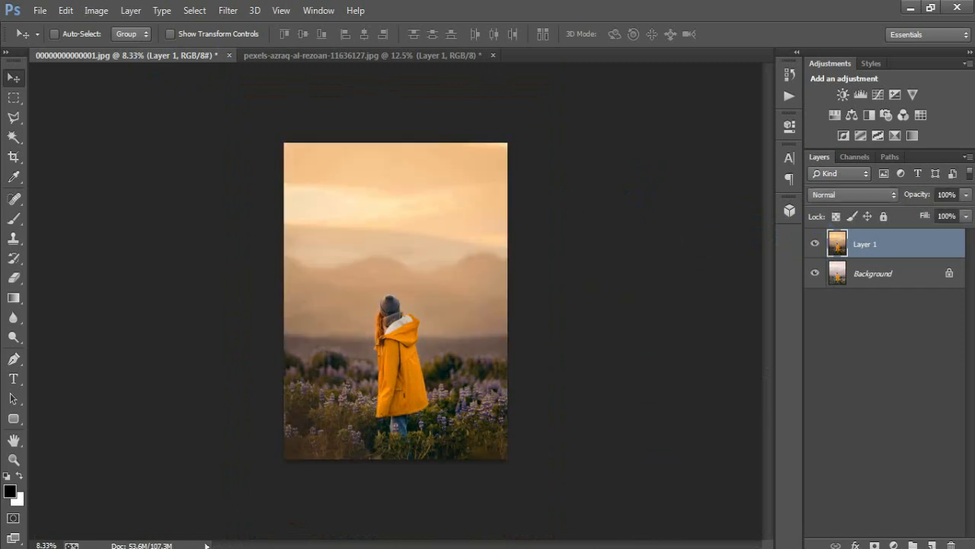